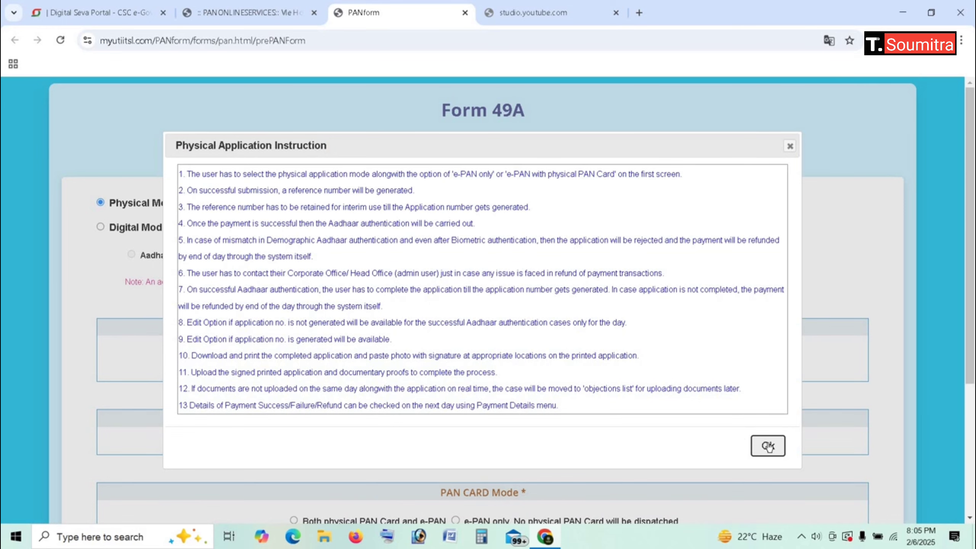
Step: Dismiss the instructions, choose Individual as applicant status, answer No to defence/NRI, and submit
click(768, 446)
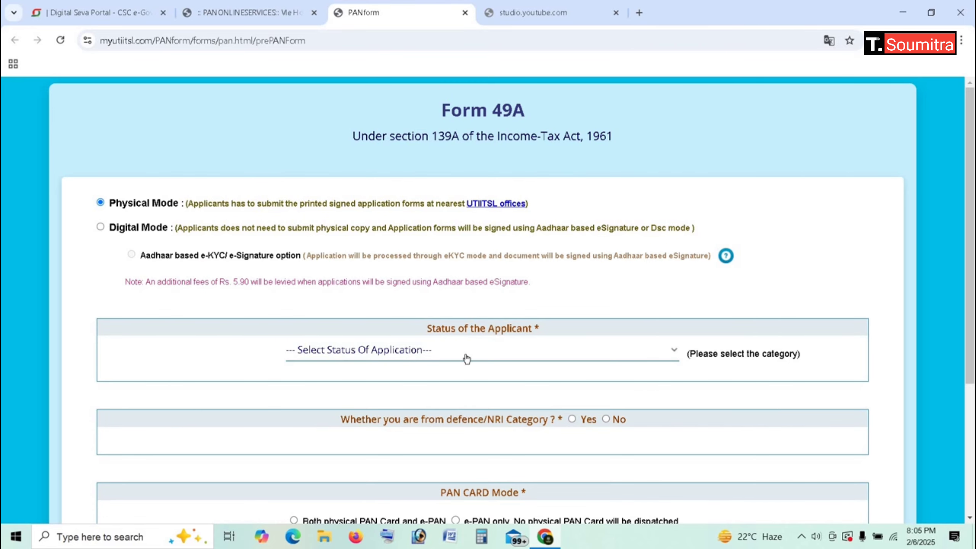
click(566, 353)
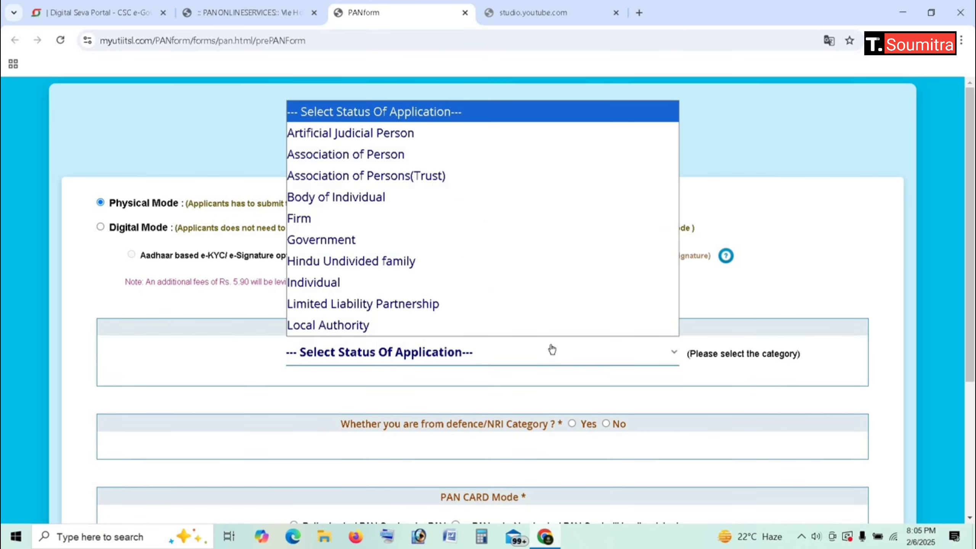
click(384, 286)
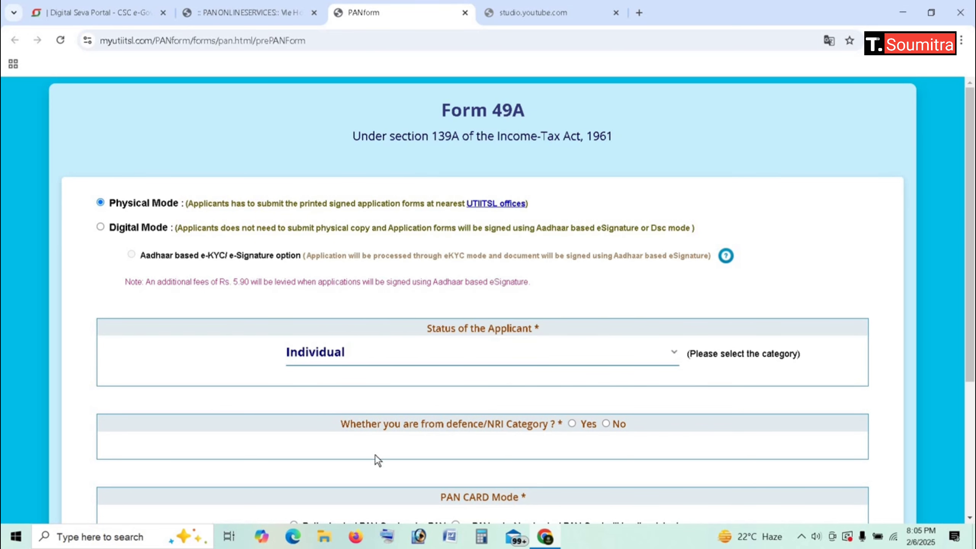
click(605, 423)
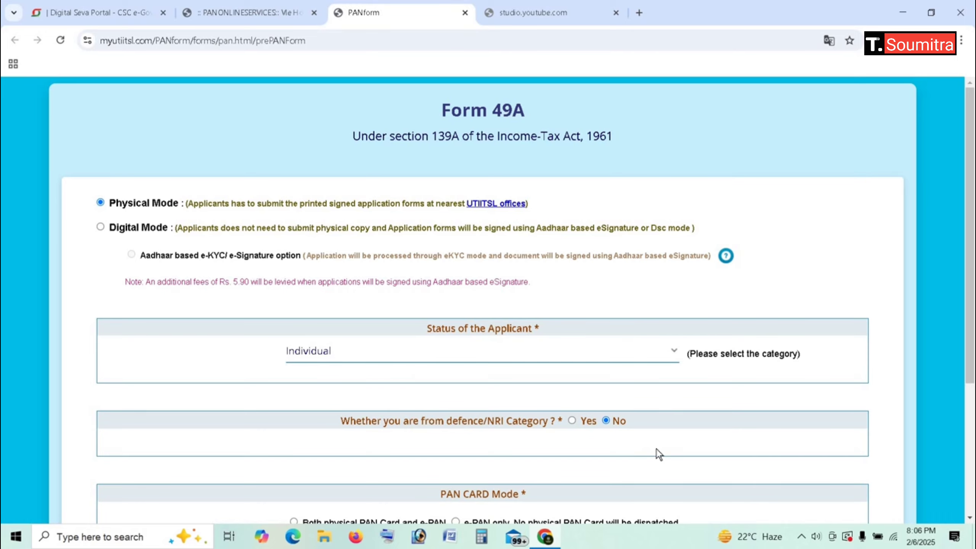
scroll(657, 451, down, 5)
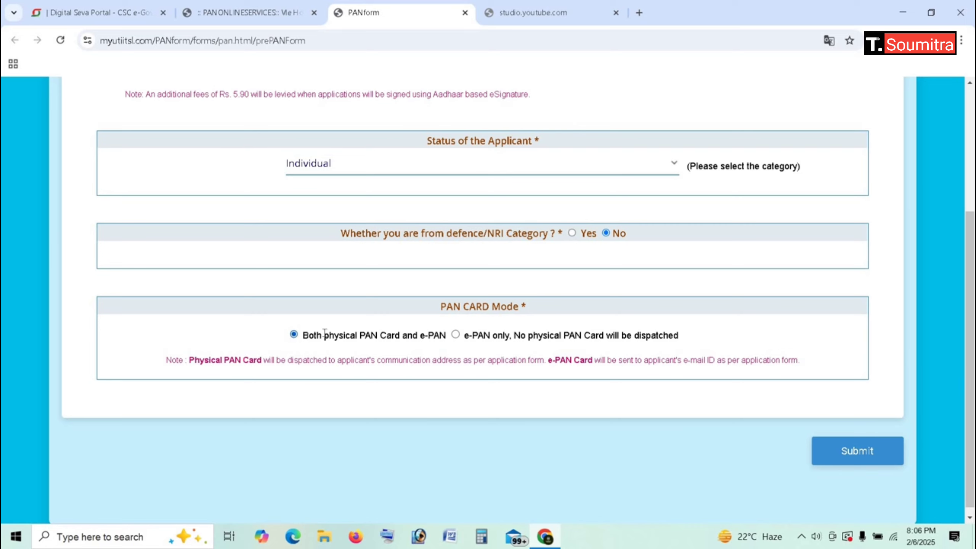
click(836, 452)
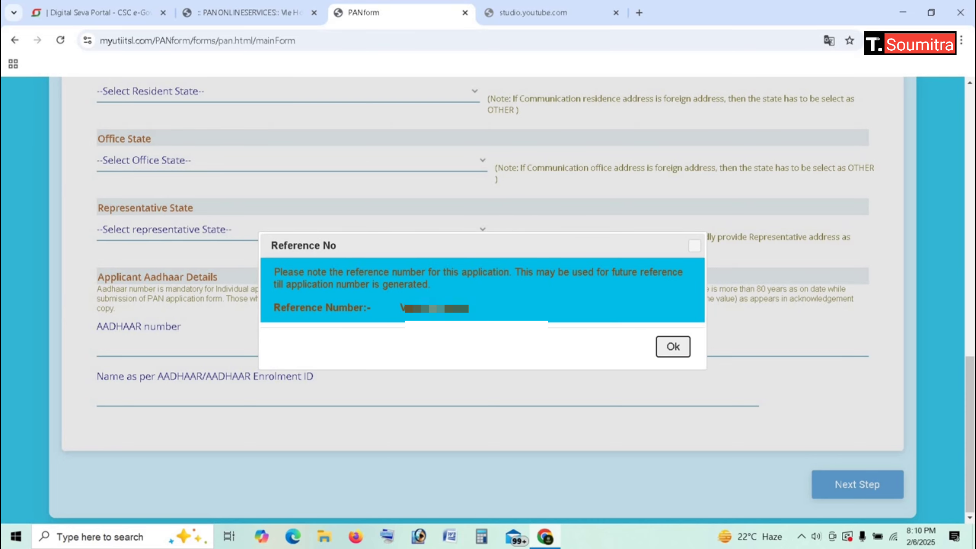
Step: Acknowledge the generated reference number and scroll back up to Personal Details
click(672, 347)
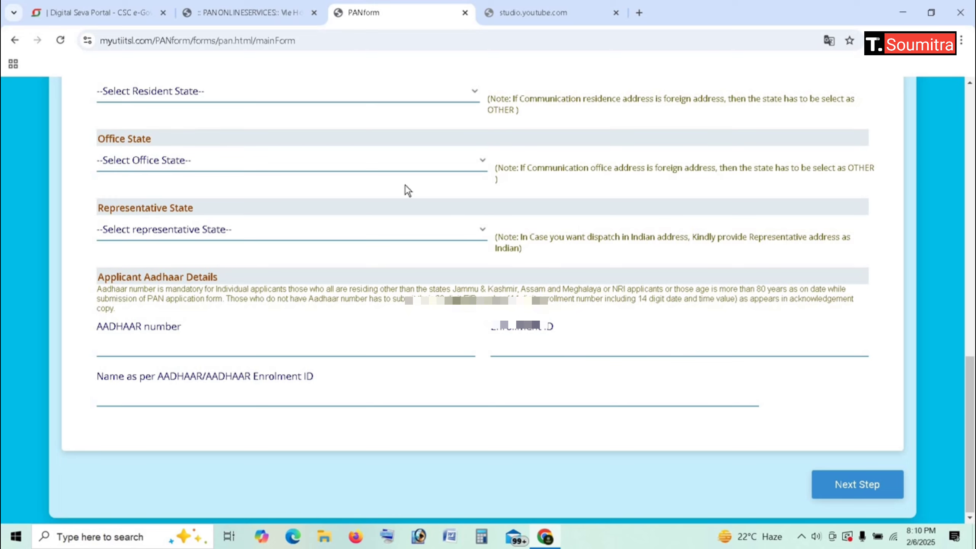
scroll(405, 184, up, 12)
Step: Set the name title to SHRI and answer NO to being known by another name
scroll(405, 185, down, 3)
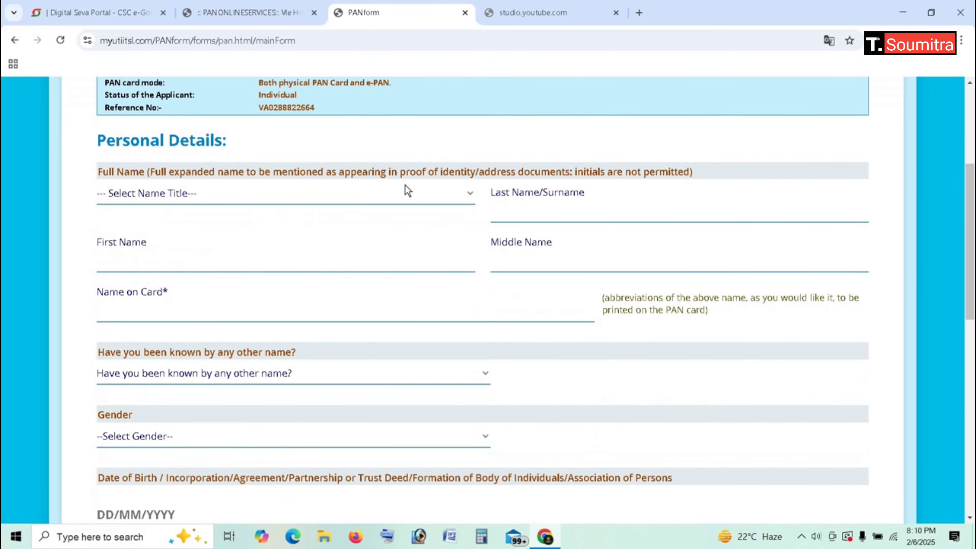
click(261, 200)
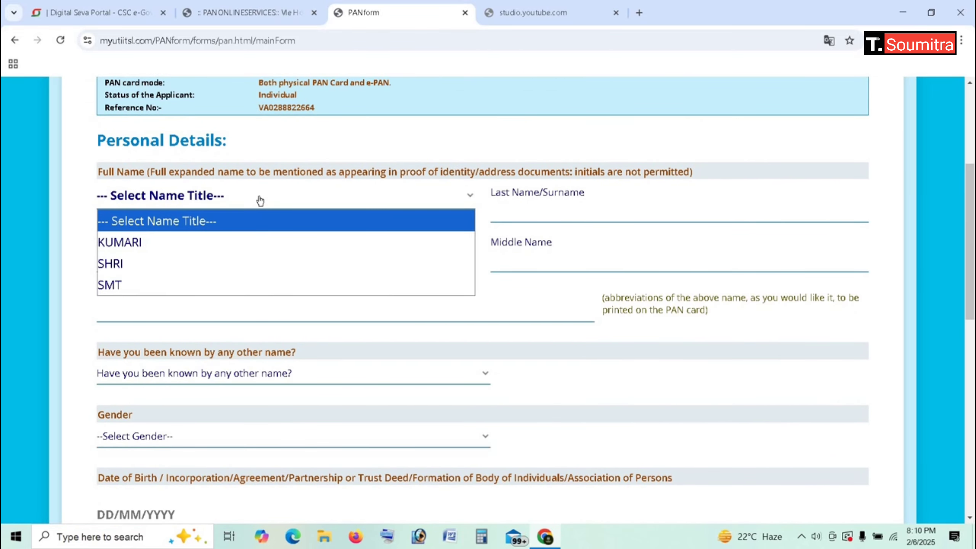
click(124, 267)
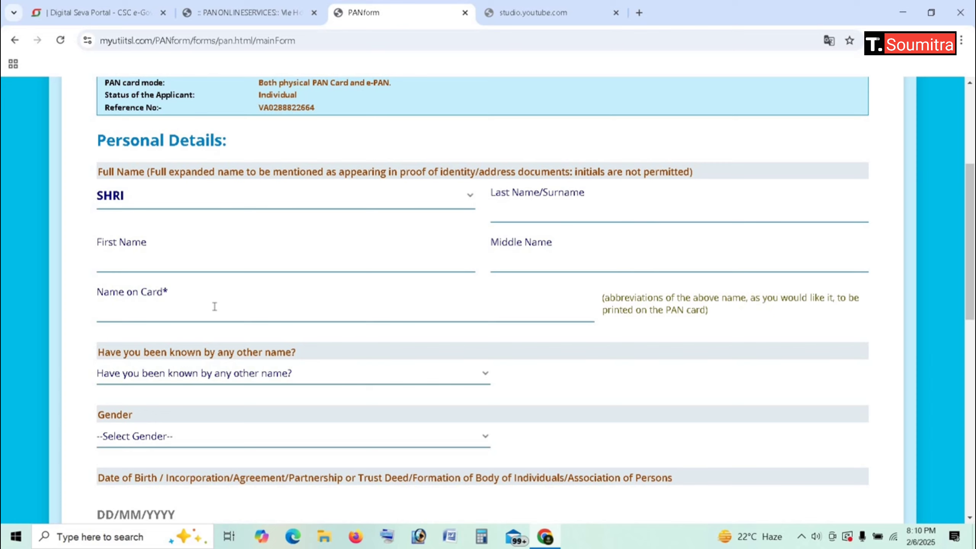
click(228, 378)
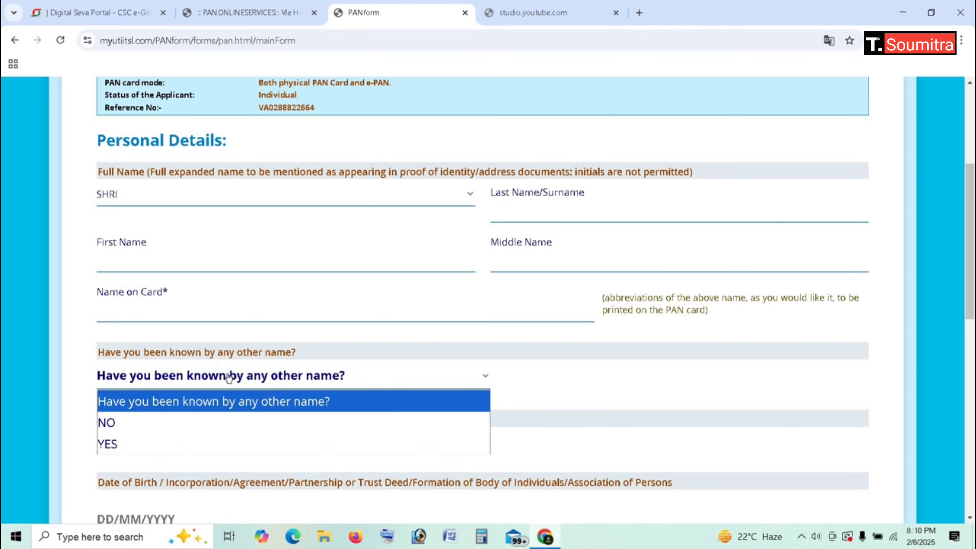
click(135, 423)
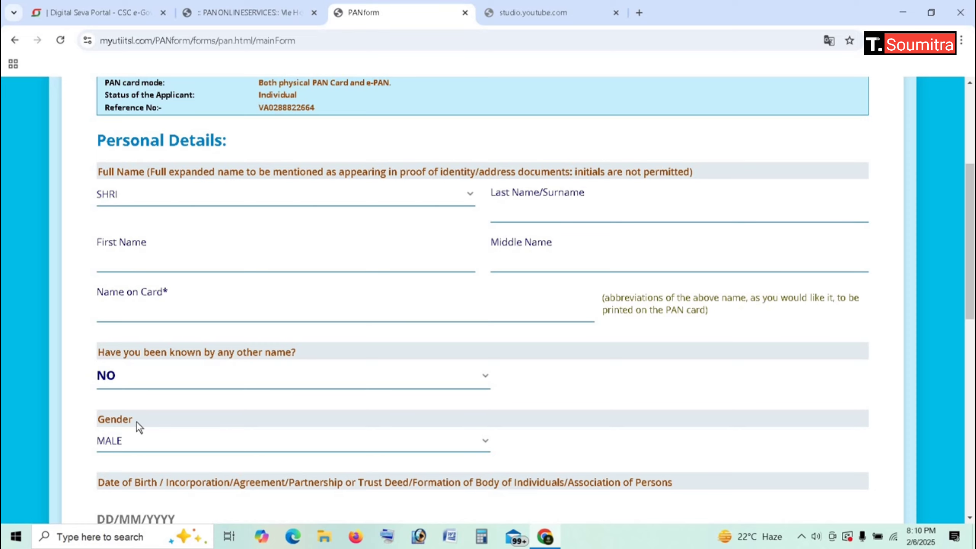
Step: Set Address for Communication to RESIDENCE and Resident State to WEST BENGAL
scroll(136, 420, down, 3)
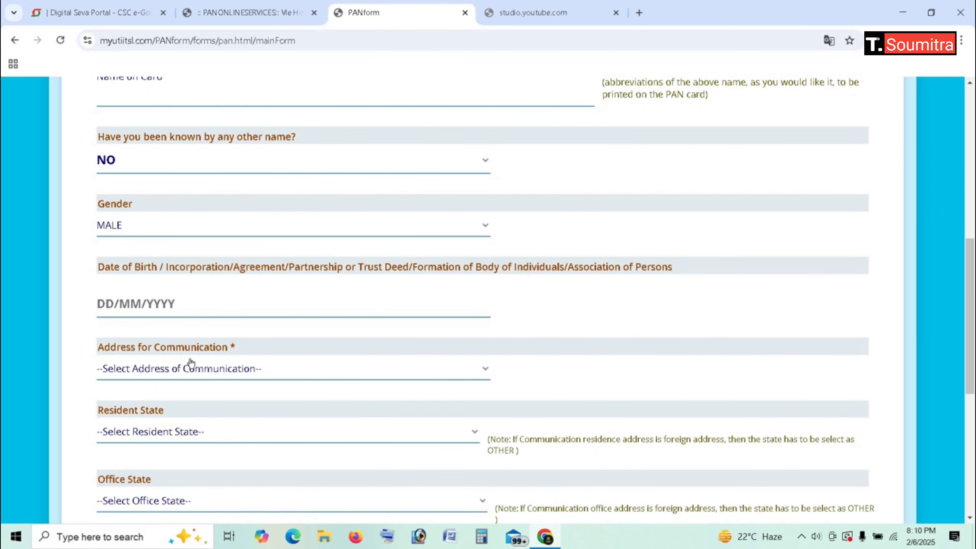
click(199, 369)
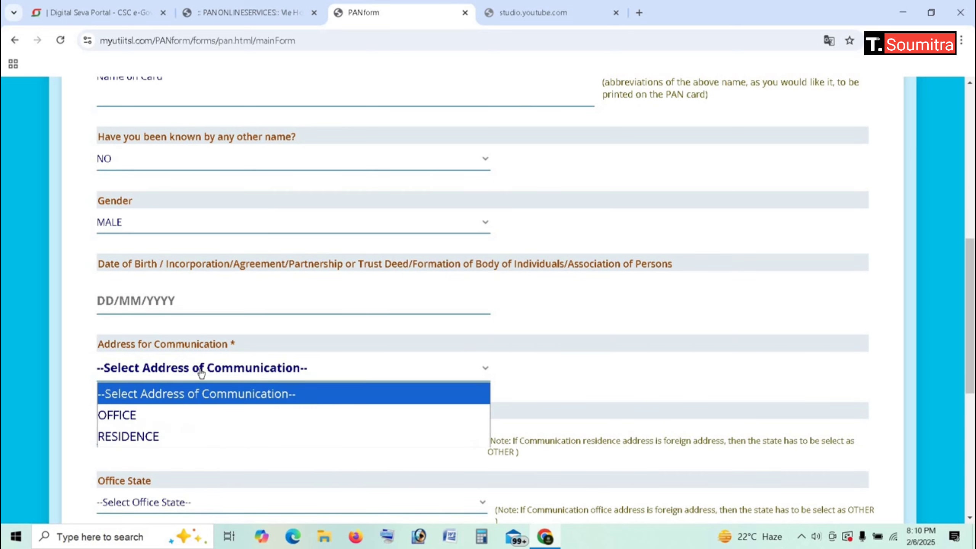
click(142, 434)
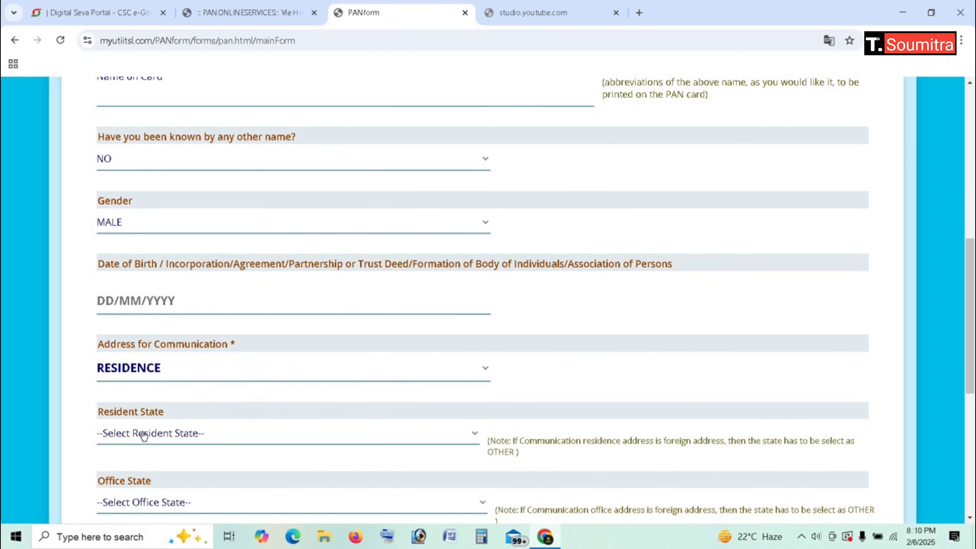
click(159, 434)
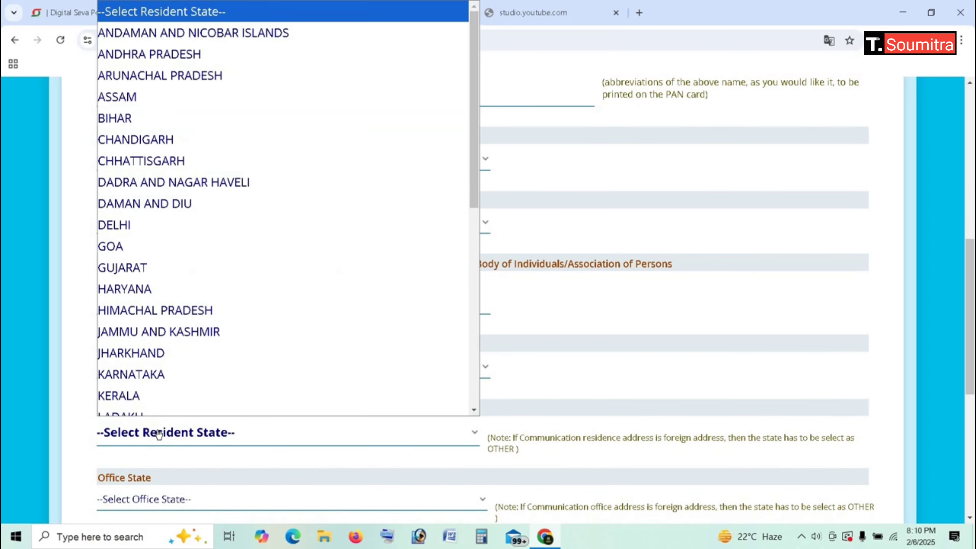
scroll(150, 391, down, 6)
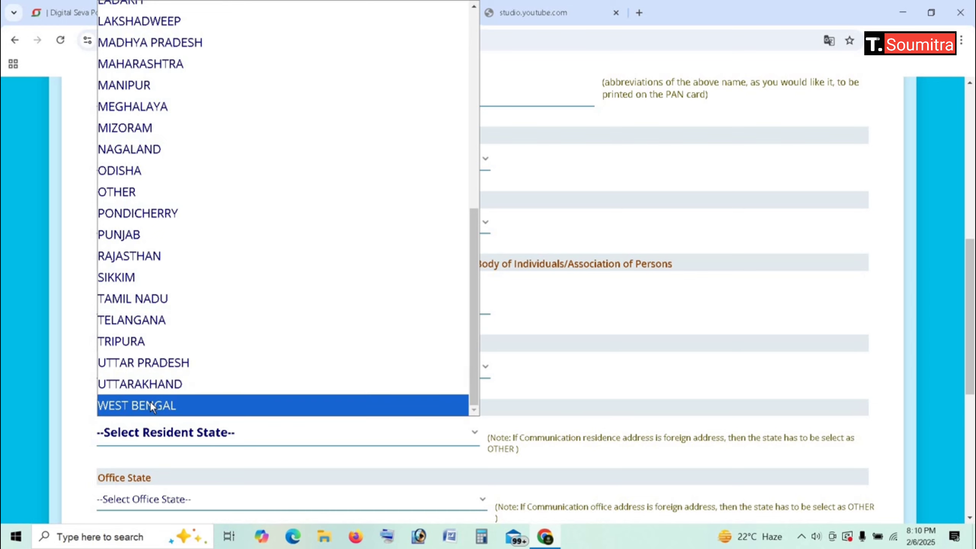
click(150, 402)
scroll(200, 411, down, 5)
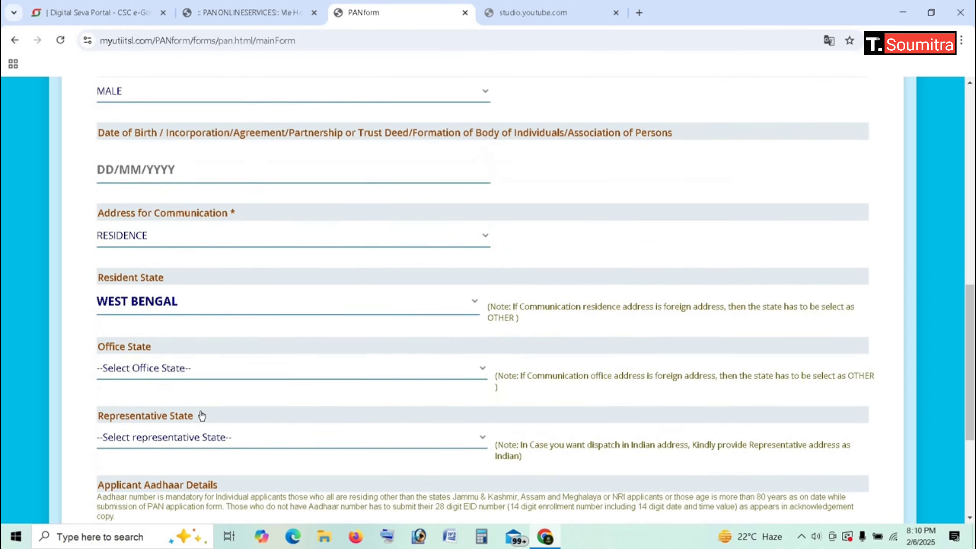
Step: Enter the applicant's Aadhaar number and confirm it in the re-entry popup
scroll(201, 410, down, 2)
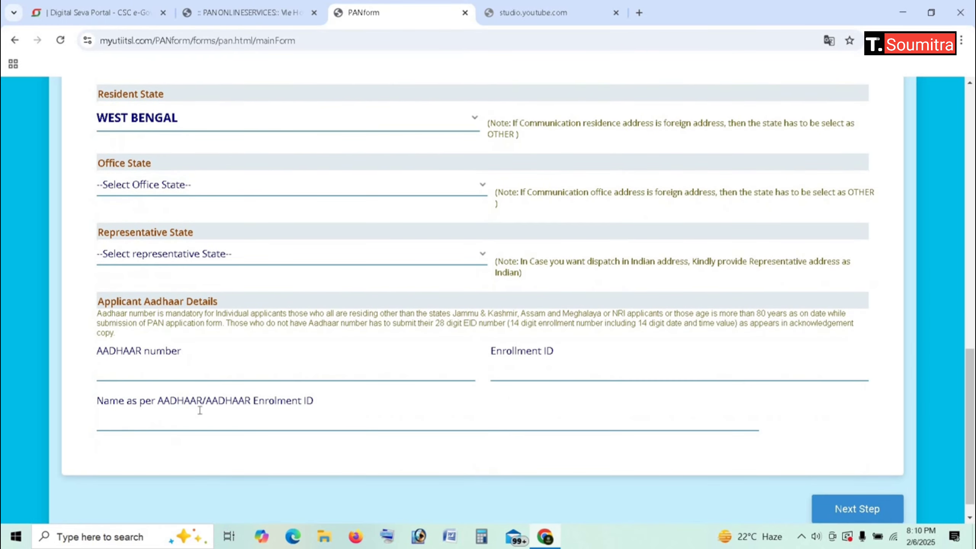
click(181, 369)
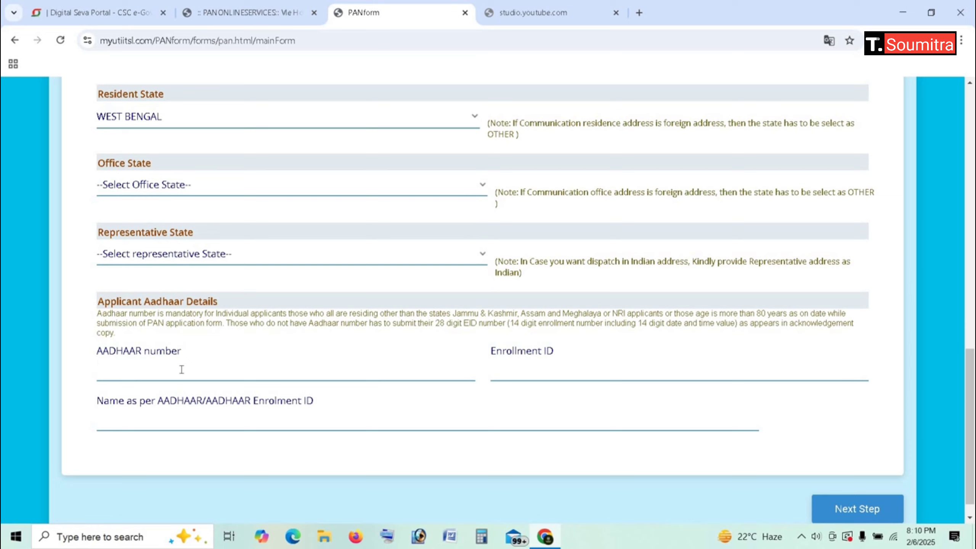
text(24)
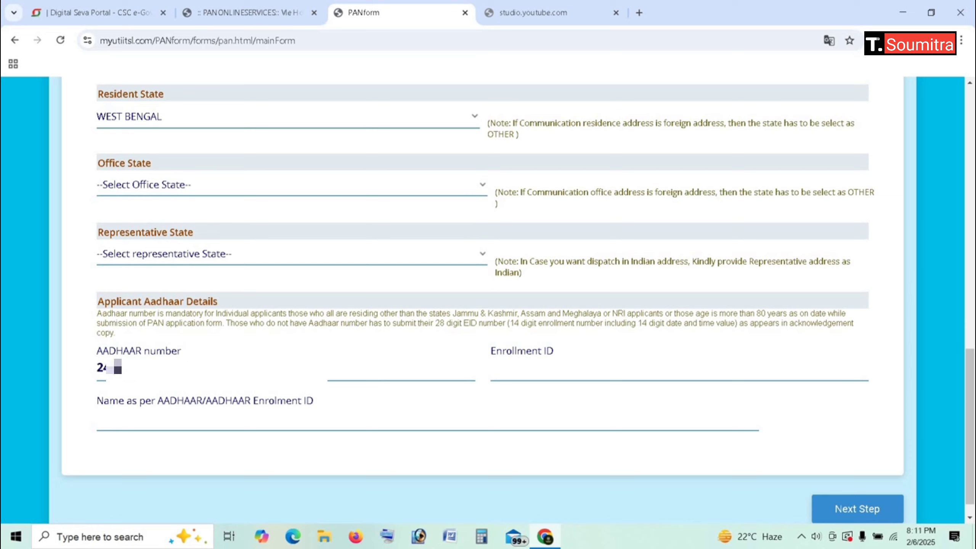
text(55*****)
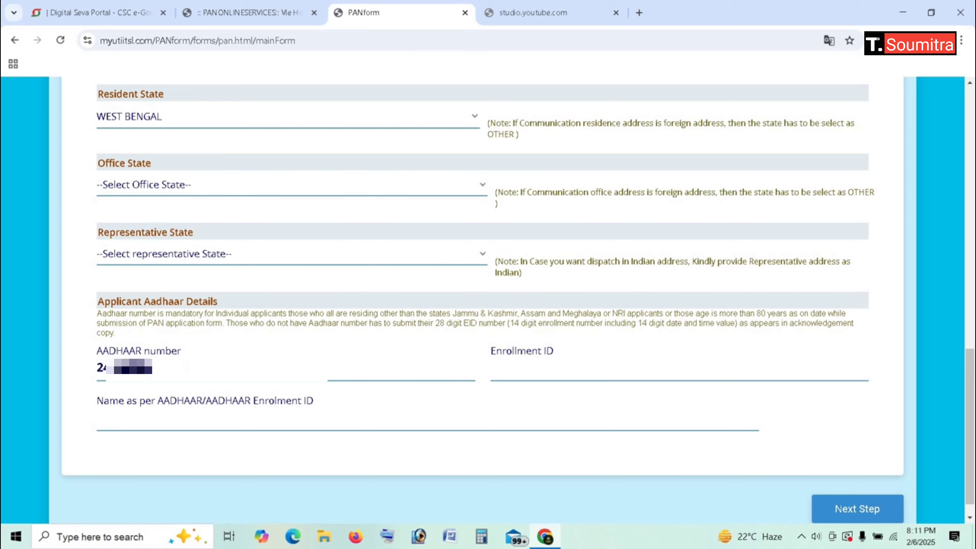
text(***)
click(263, 427)
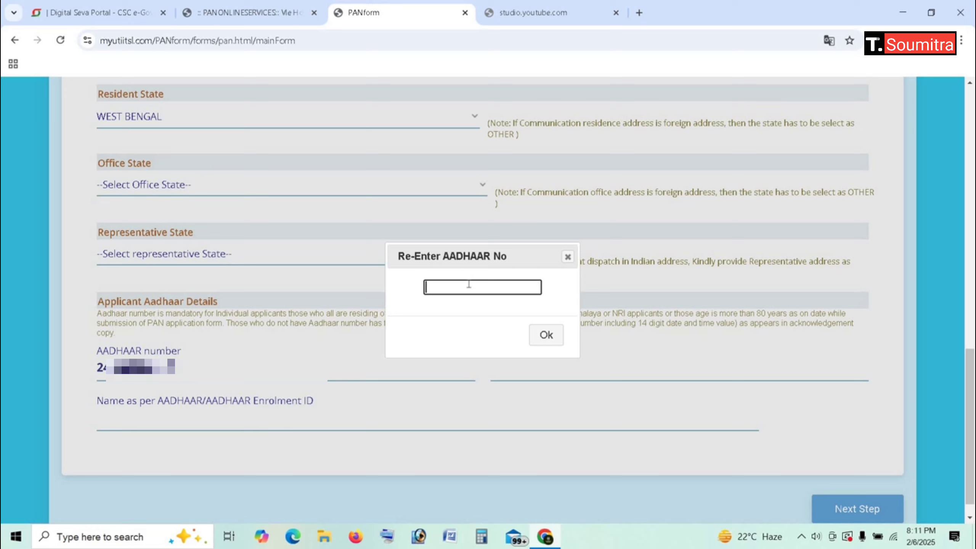
text(24)
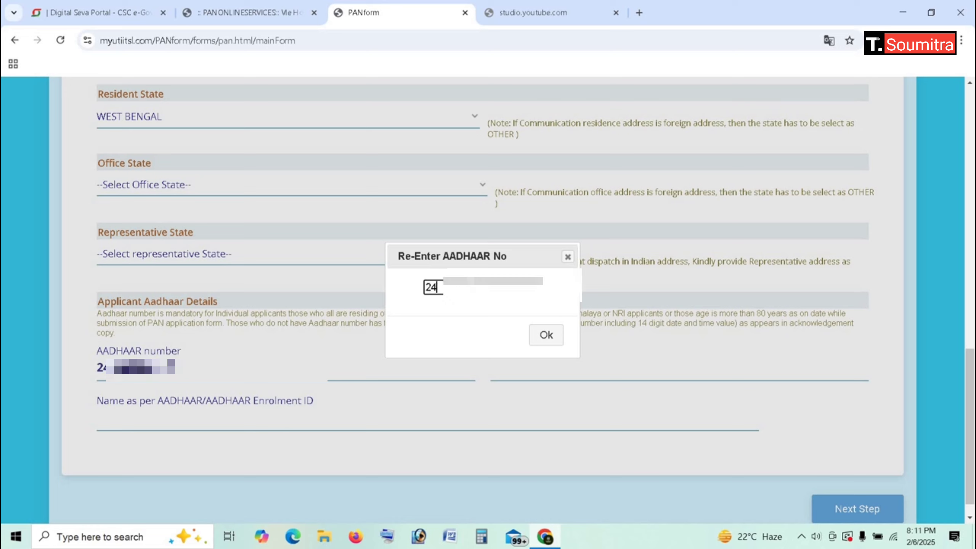
text(5*********)
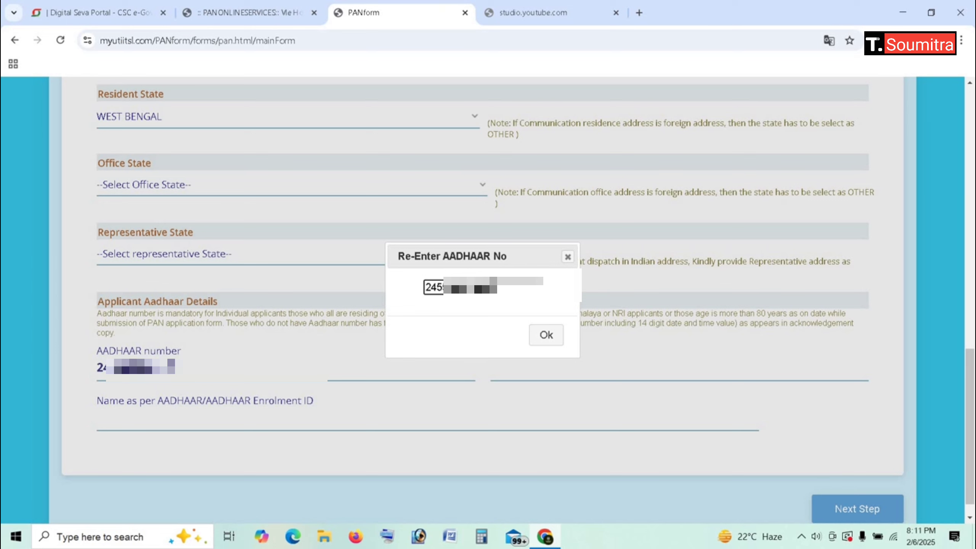
click(546, 334)
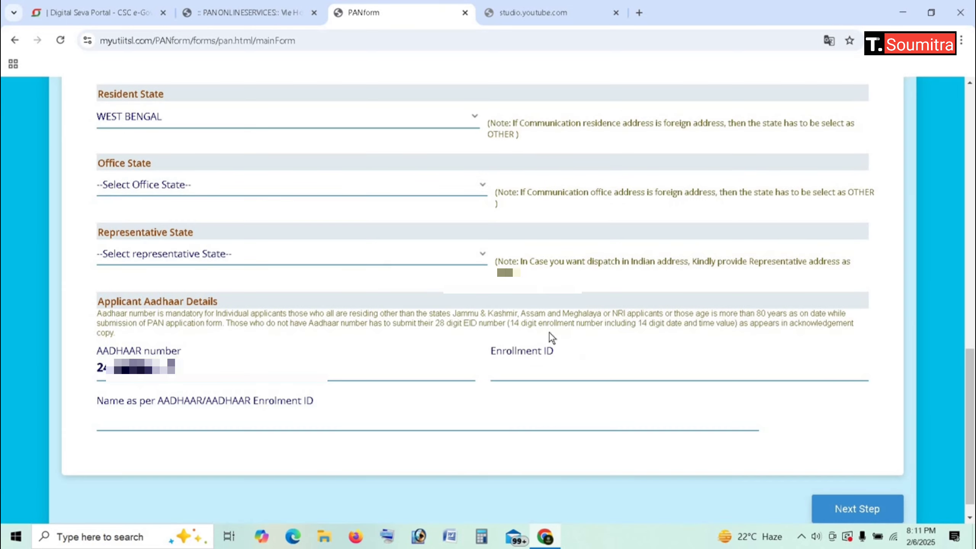
Step: Fill in the applicant's name as it appears on the Aadhaar card
click(283, 424)
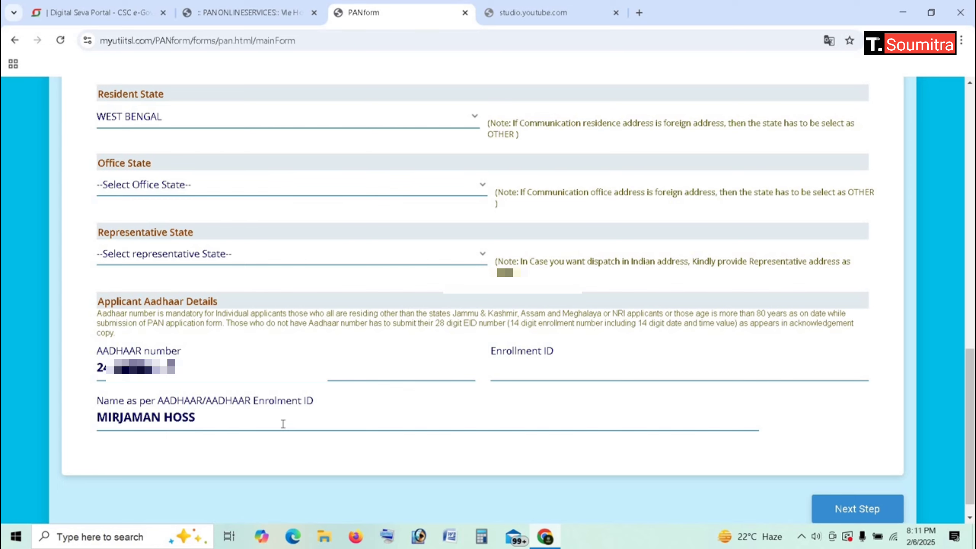
Step: On Documents & Payment, choose 'AADHAAR Card issued by UIDAI (In Copy)' as the address proof
click(830, 508)
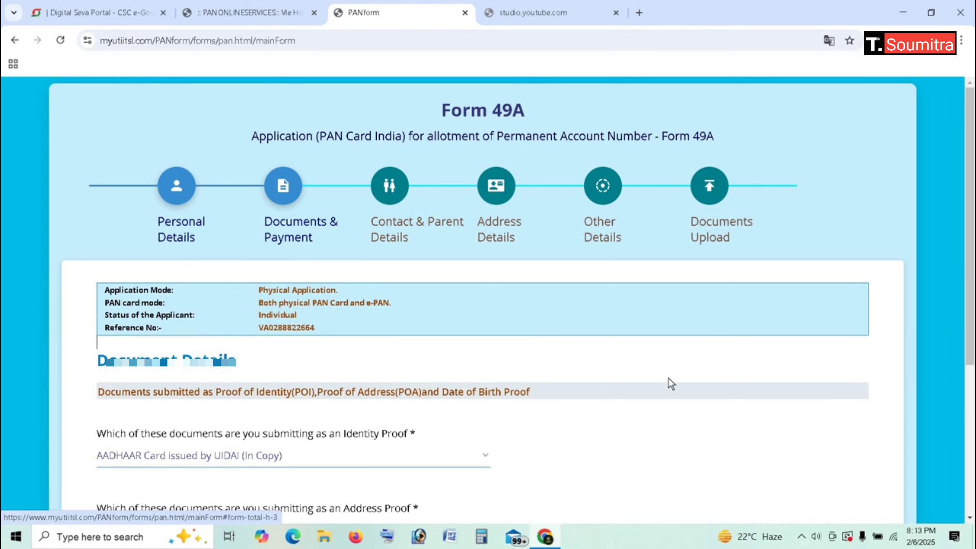
scroll(668, 378, down, 4)
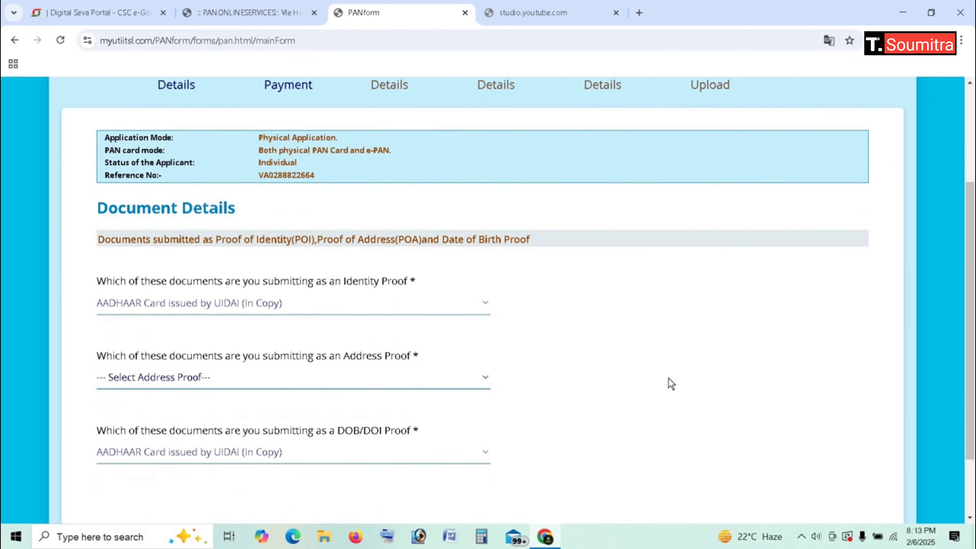
scroll(669, 379, down, 2)
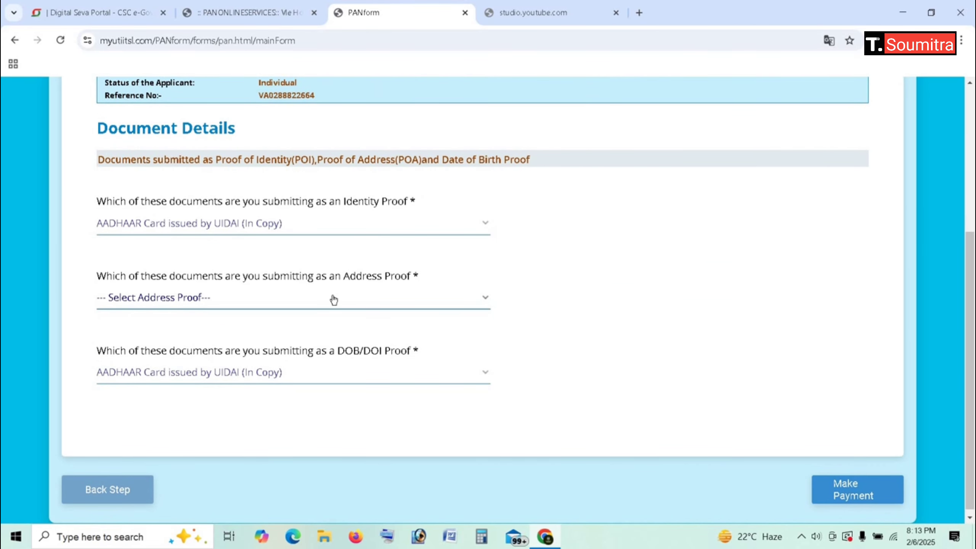
click(184, 302)
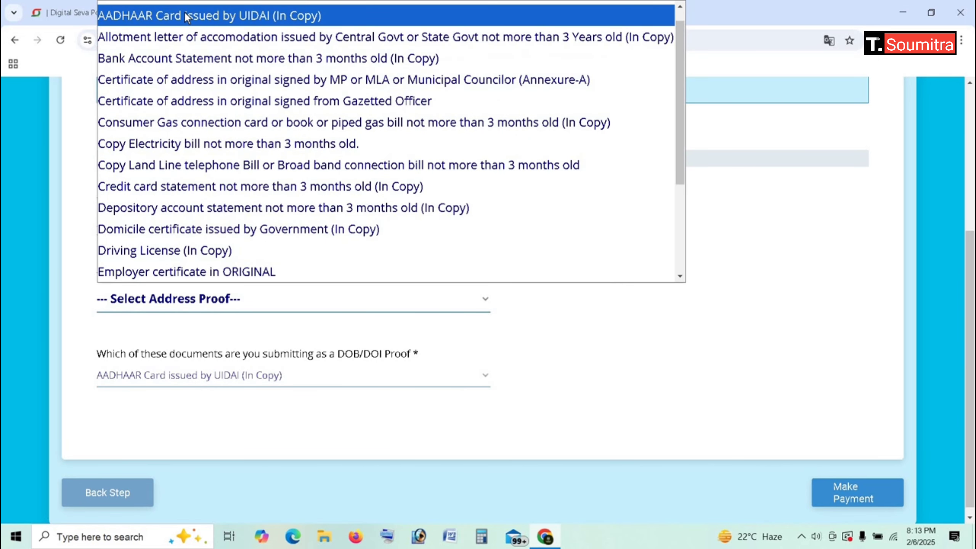
click(185, 16)
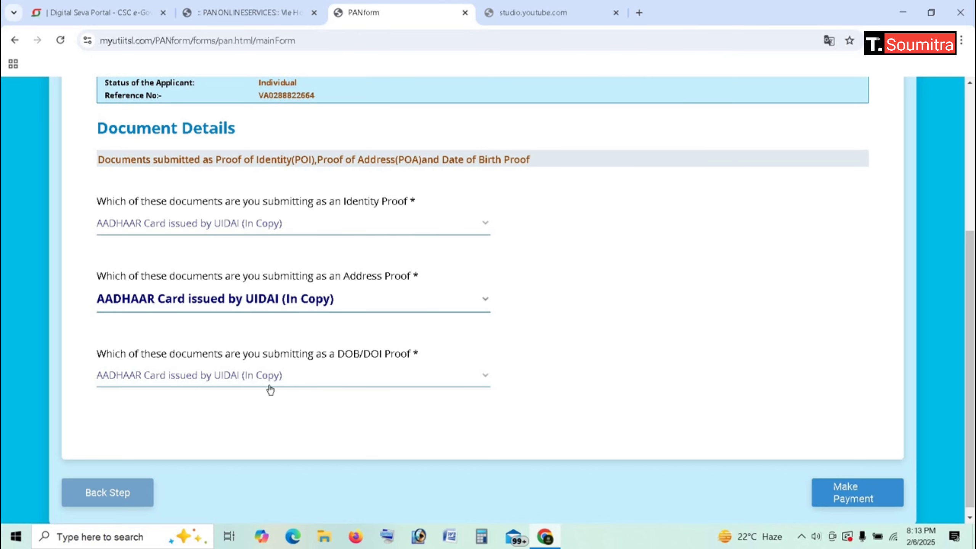
click(840, 498)
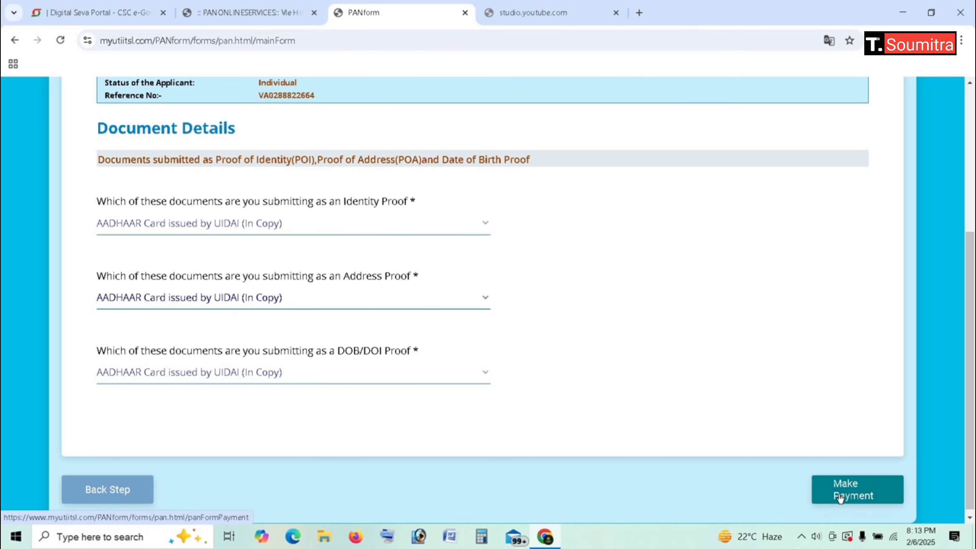
Step: Pay the ₹97.37 fee from CSC Wallet, validating with the wallet password and 6-digit PIN
click(839, 494)
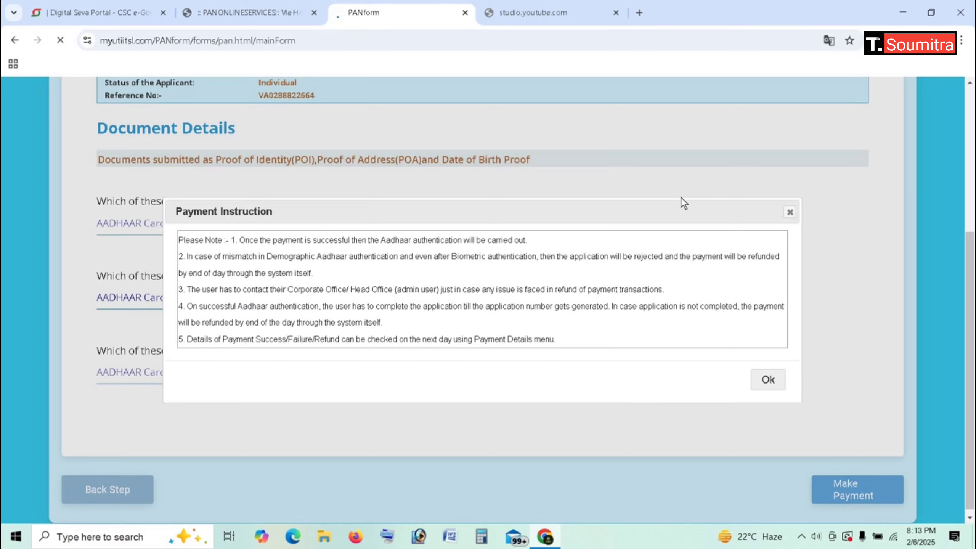
click(626, 262)
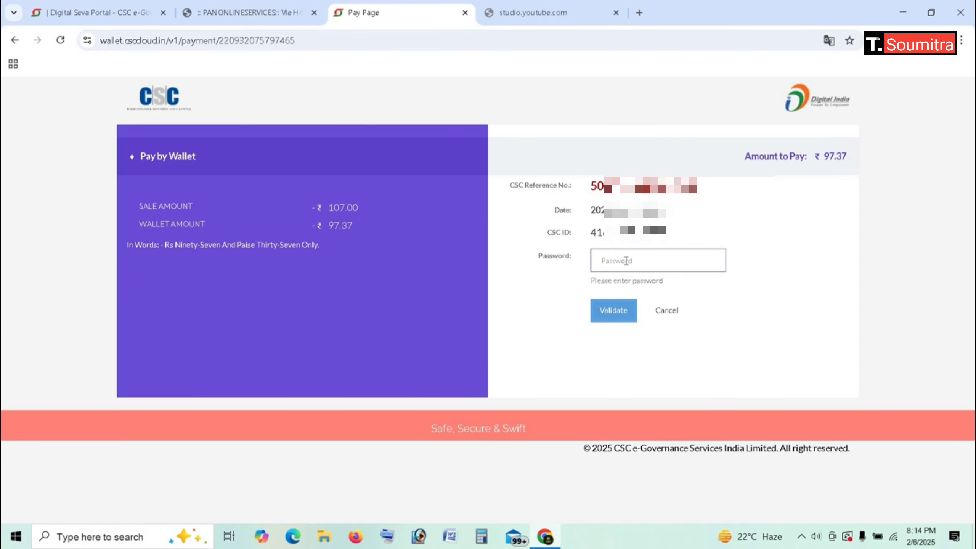
text(•)
text(••••••••••)
click(614, 311)
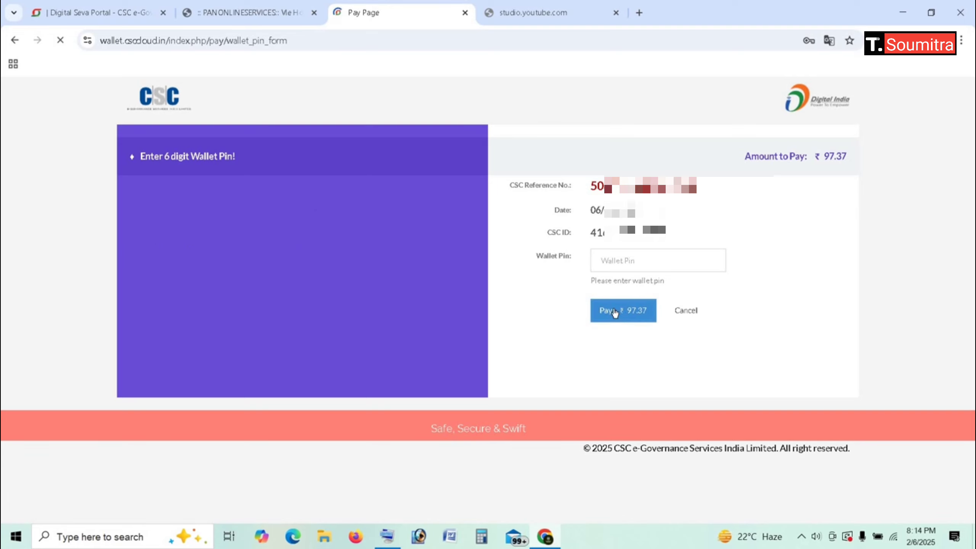
click(620, 260)
text(•••••)
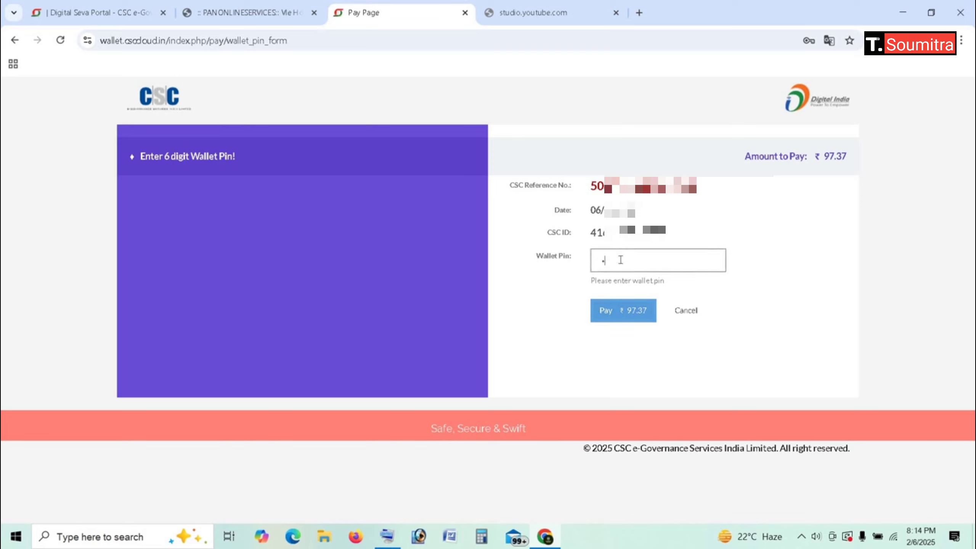
text(•)
click(637, 315)
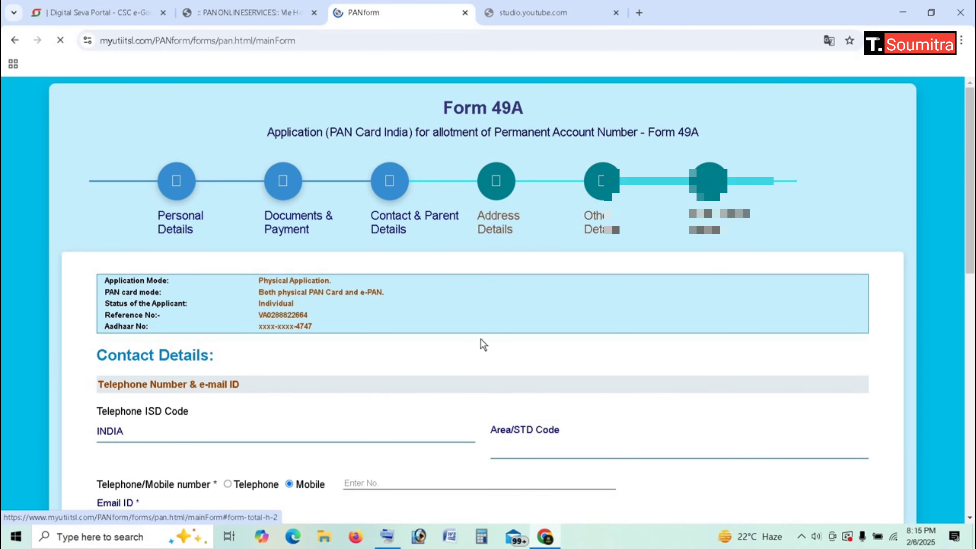
Step: In Parent Details, tick No for single-parent mother so FATHER'S NAME is printed
scroll(480, 338, down, 5)
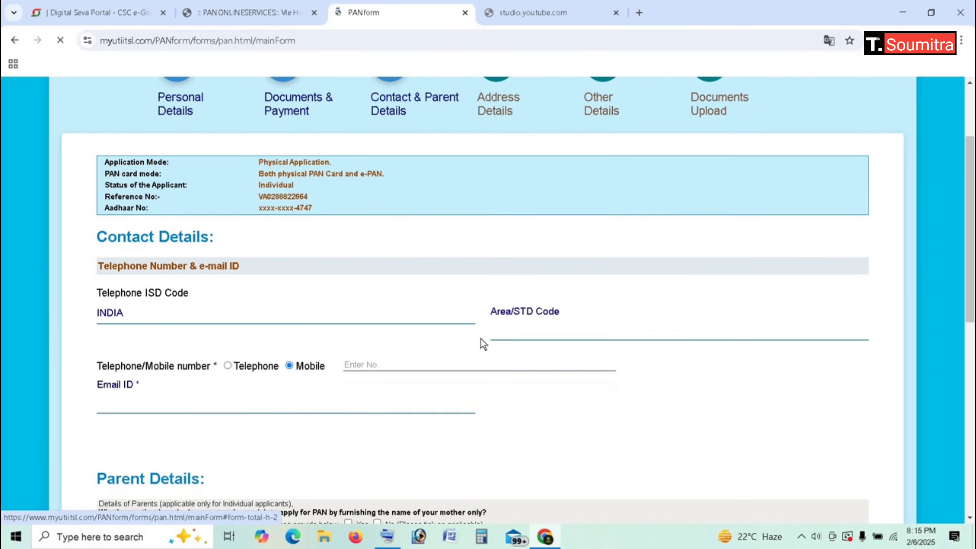
scroll(480, 339, down, 3)
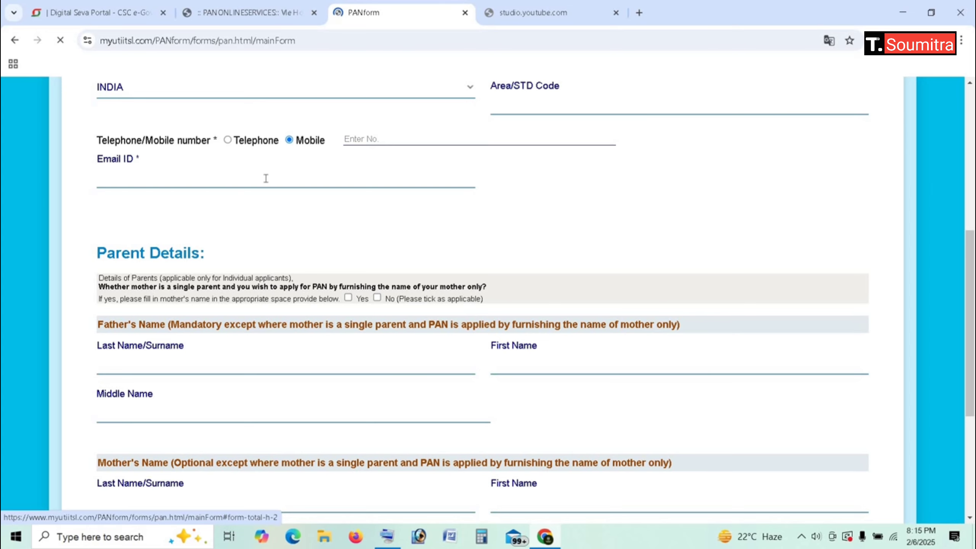
scroll(266, 171, down, 3)
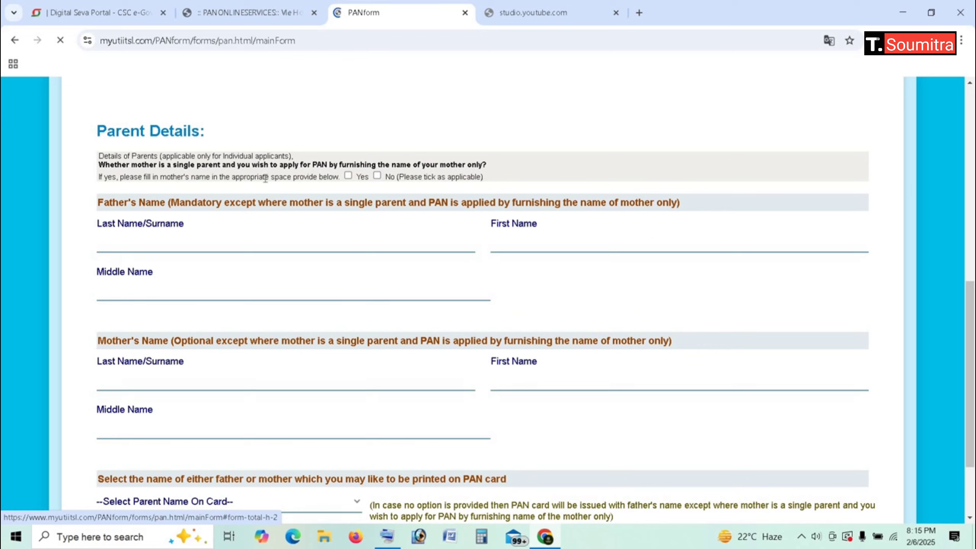
click(377, 176)
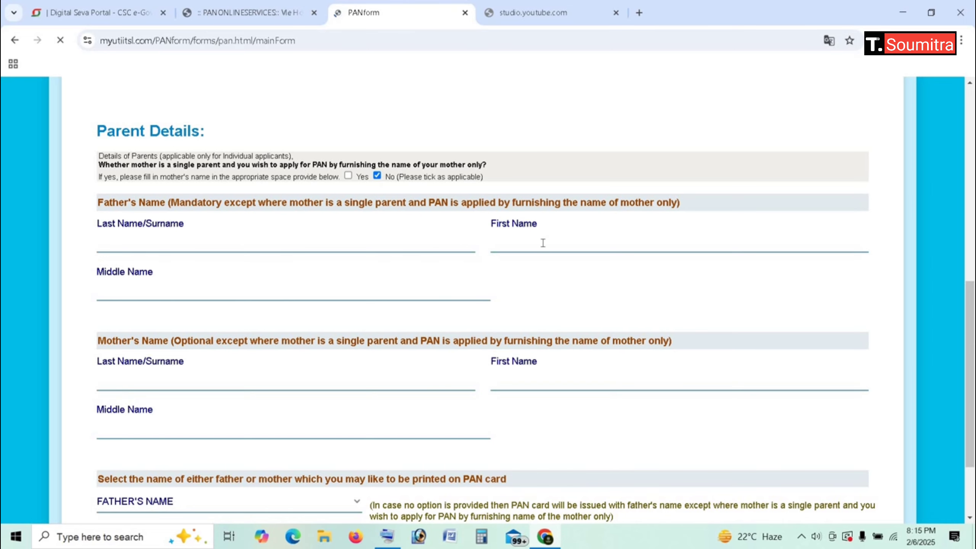
scroll(542, 247, down, 3)
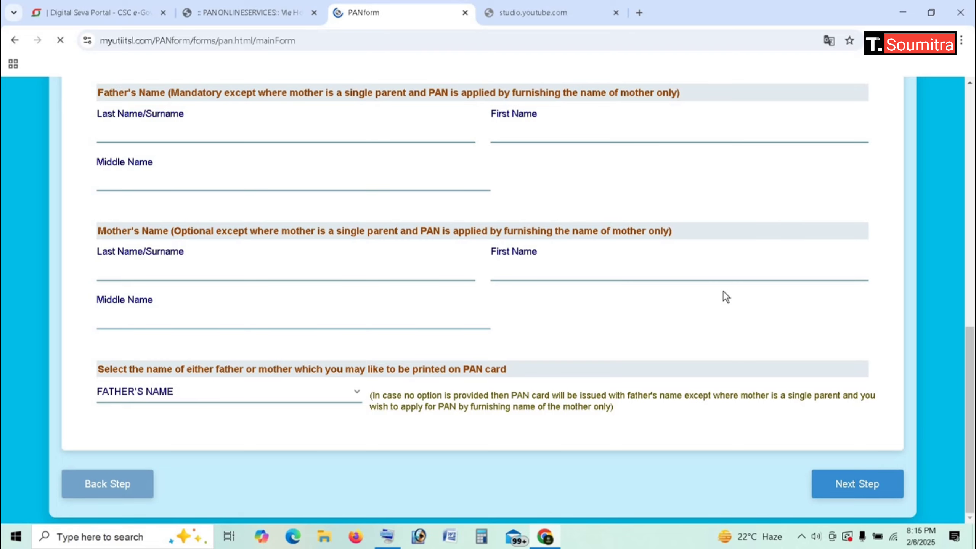
scroll(723, 291, up, 10)
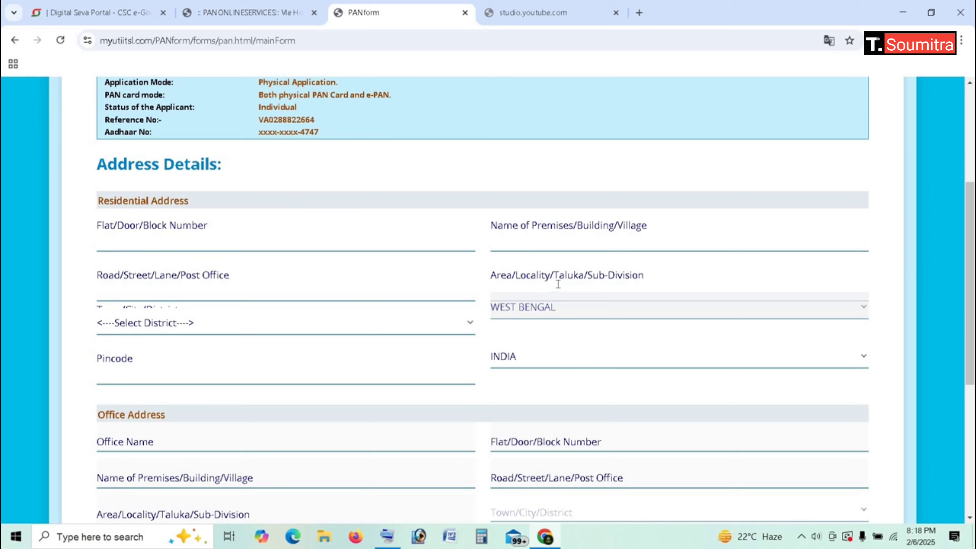
Step: Choose JALPAIGURI as the residential district
click(198, 326)
scroll(157, 256, down, 1)
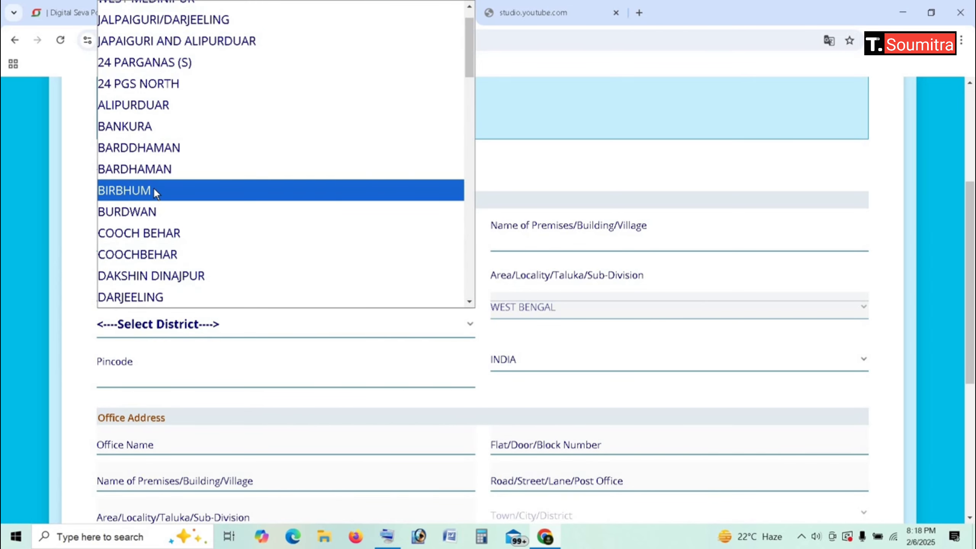
scroll(155, 188, down, 7)
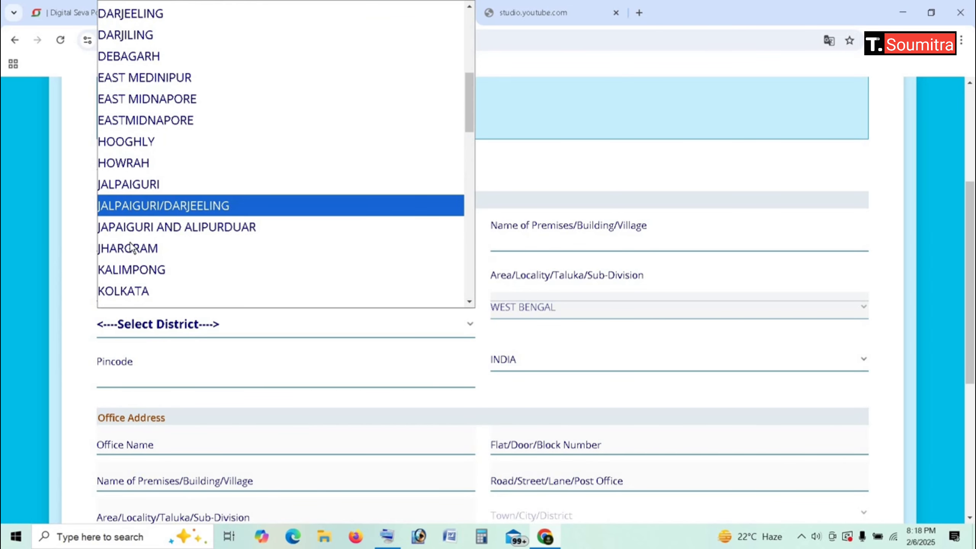
click(129, 192)
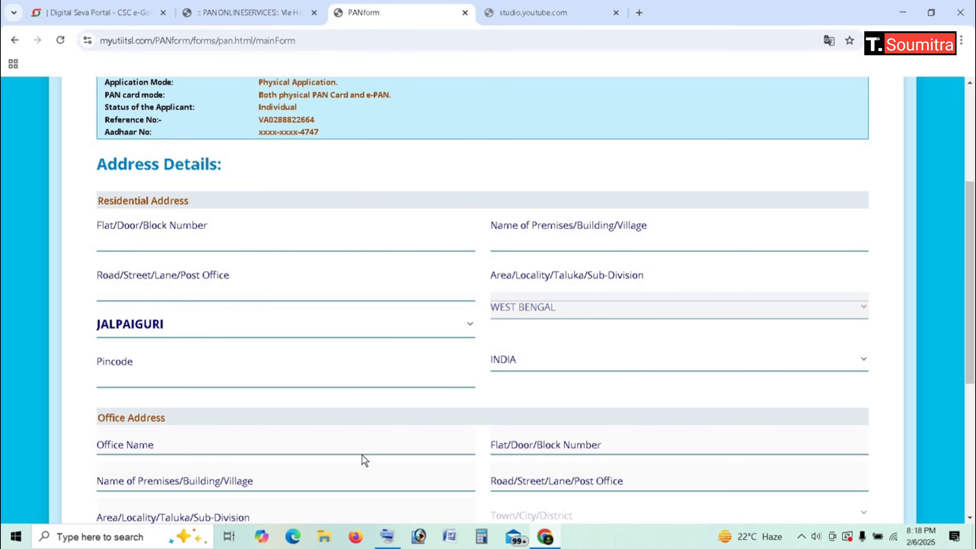
Step: Tick 'Income from Other source' as the source of income
scroll(361, 454, down, 5)
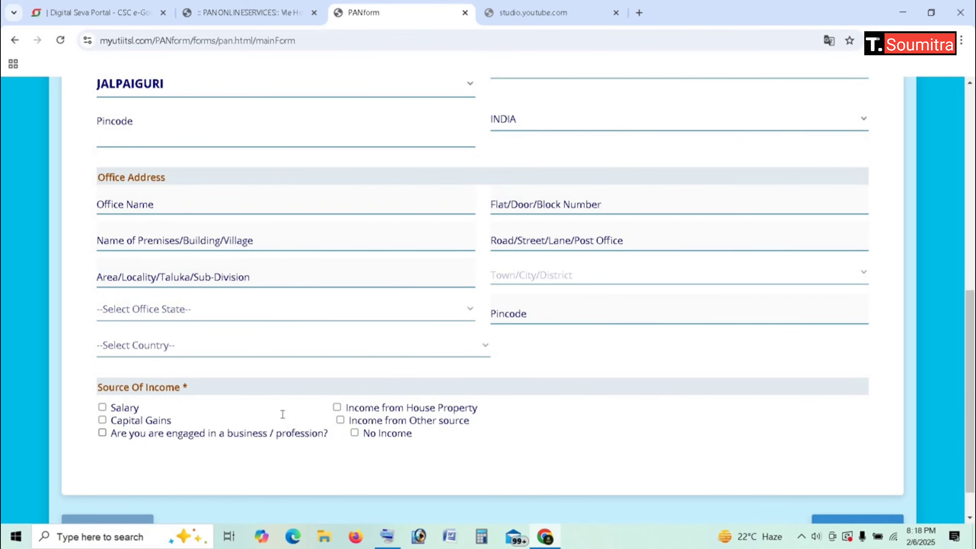
click(340, 420)
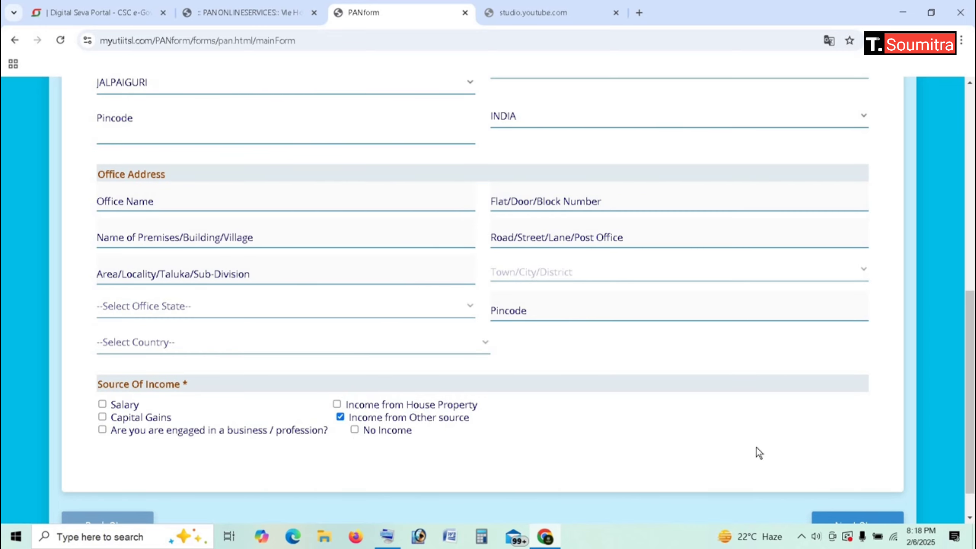
scroll(756, 447, down, 1)
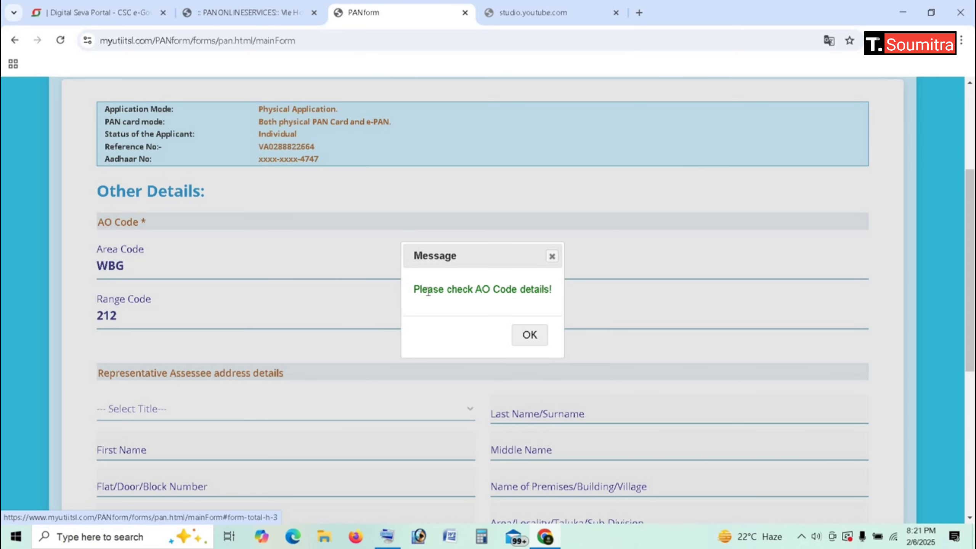
Step: Declare in the capacity of HIMSELF/HERSELF with verification place CHAK MOULANI, then proceed
click(527, 334)
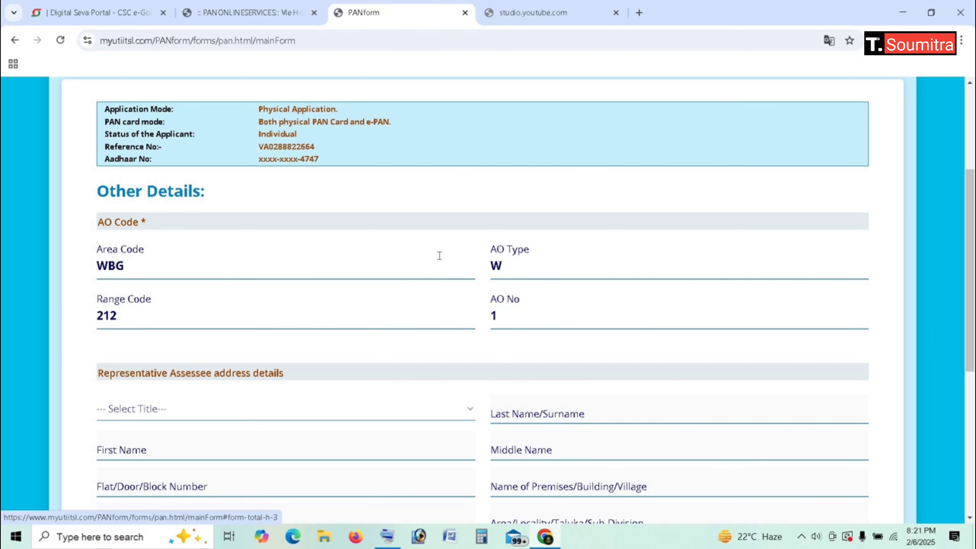
scroll(440, 255, down, 8)
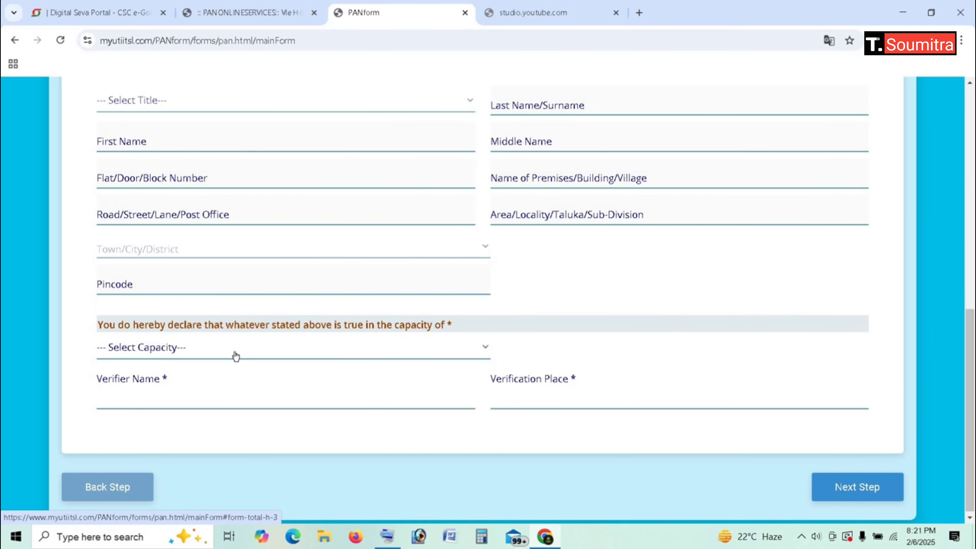
click(236, 357)
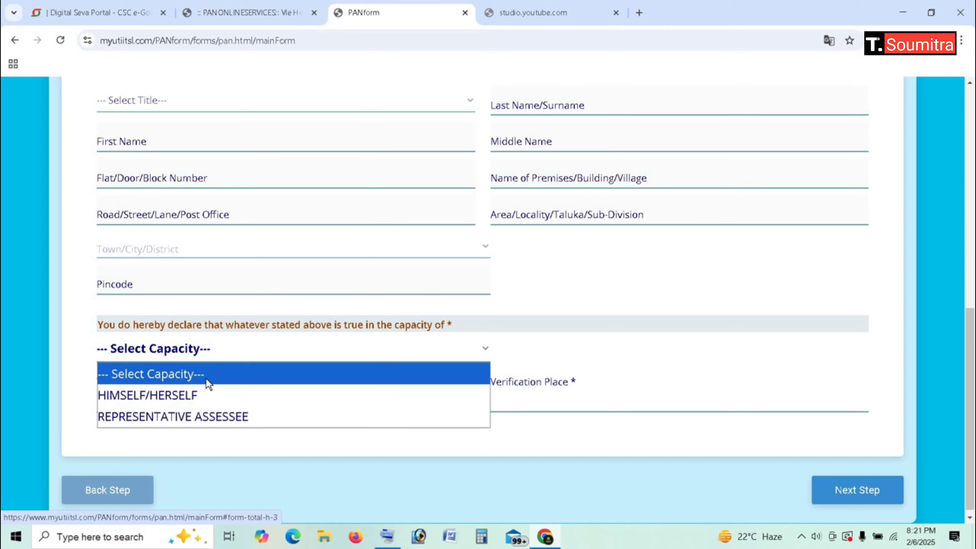
click(196, 395)
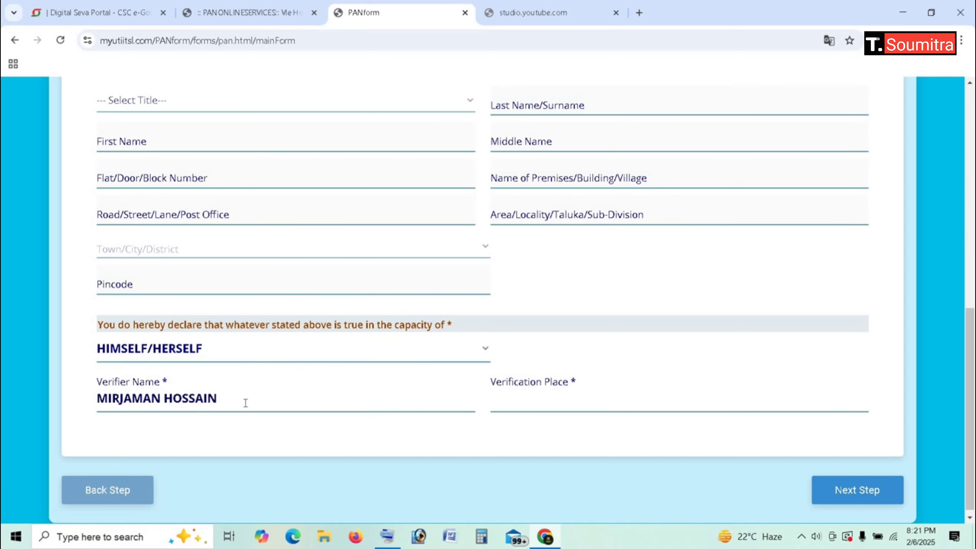
click(539, 398)
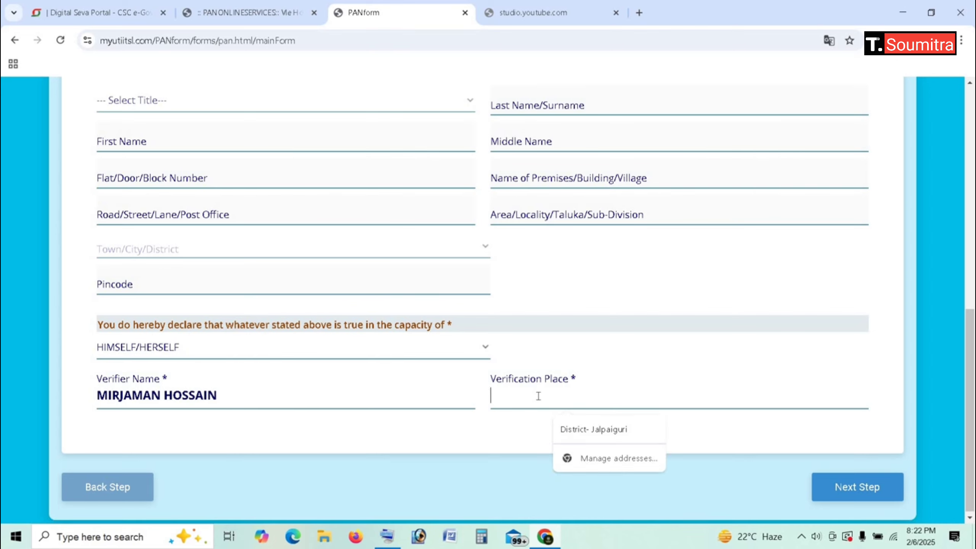
text(C)
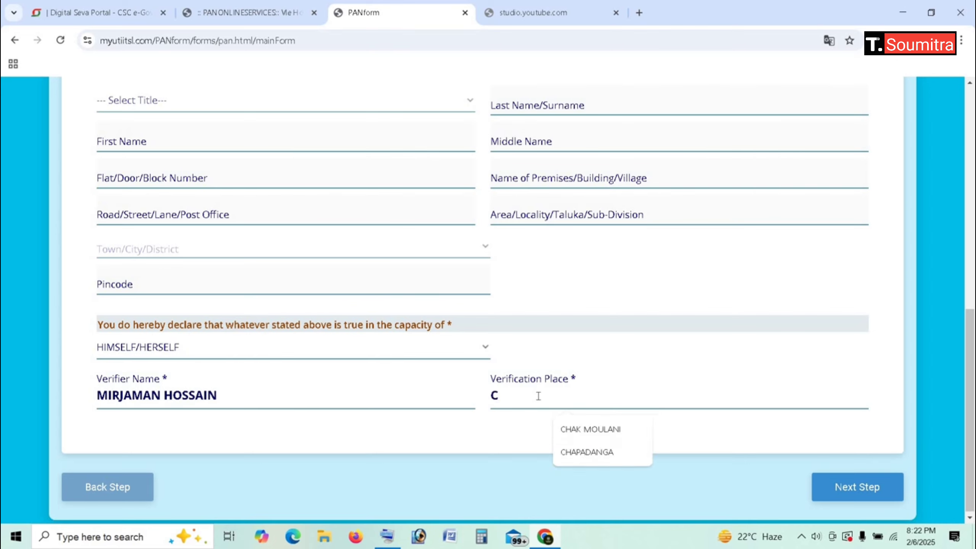
click(588, 429)
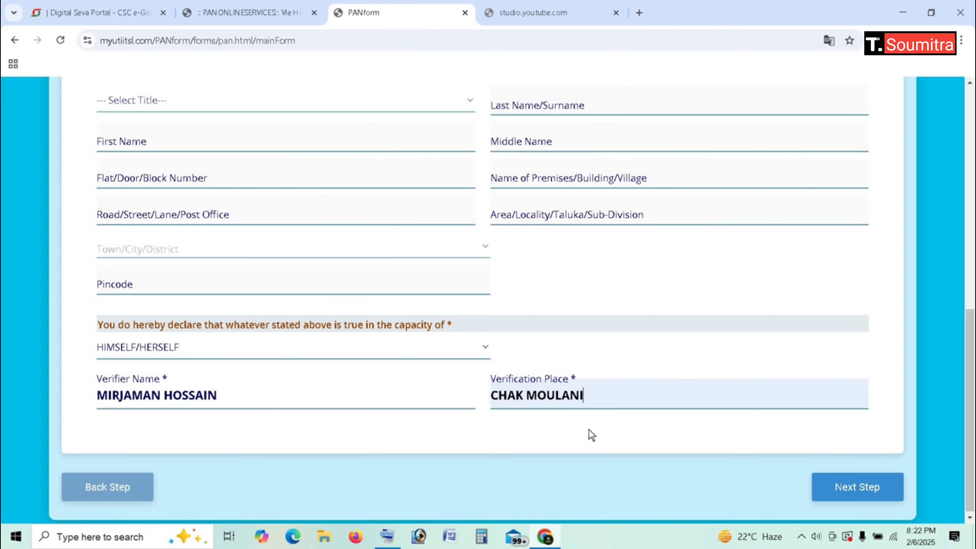
click(860, 488)
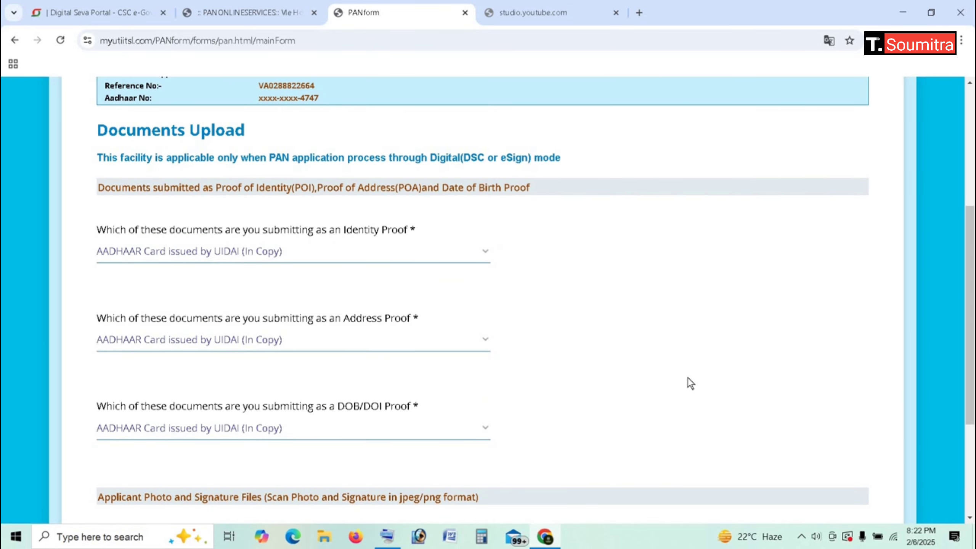
Step: Submit the finished Form 49A from the bottom of the Documents Upload page
scroll(687, 378, down, 5)
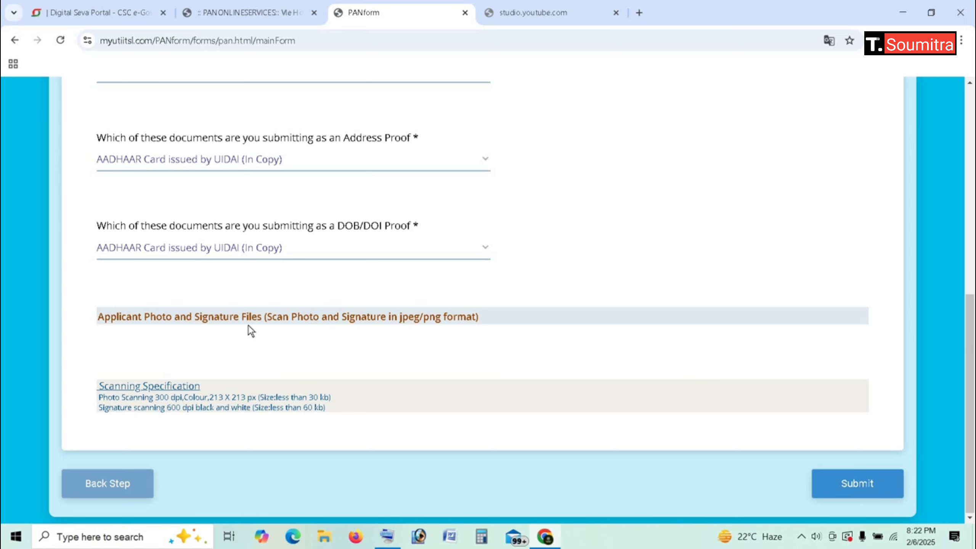
click(856, 483)
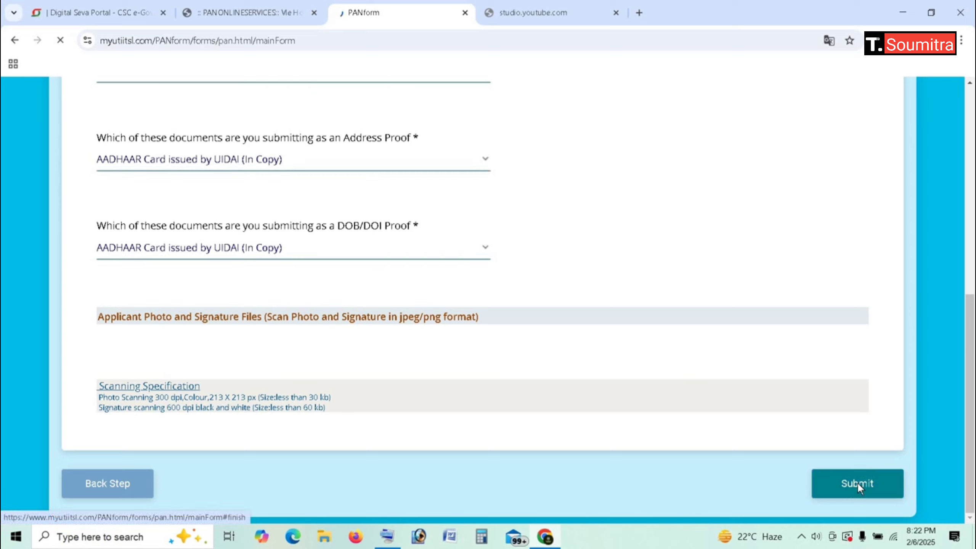